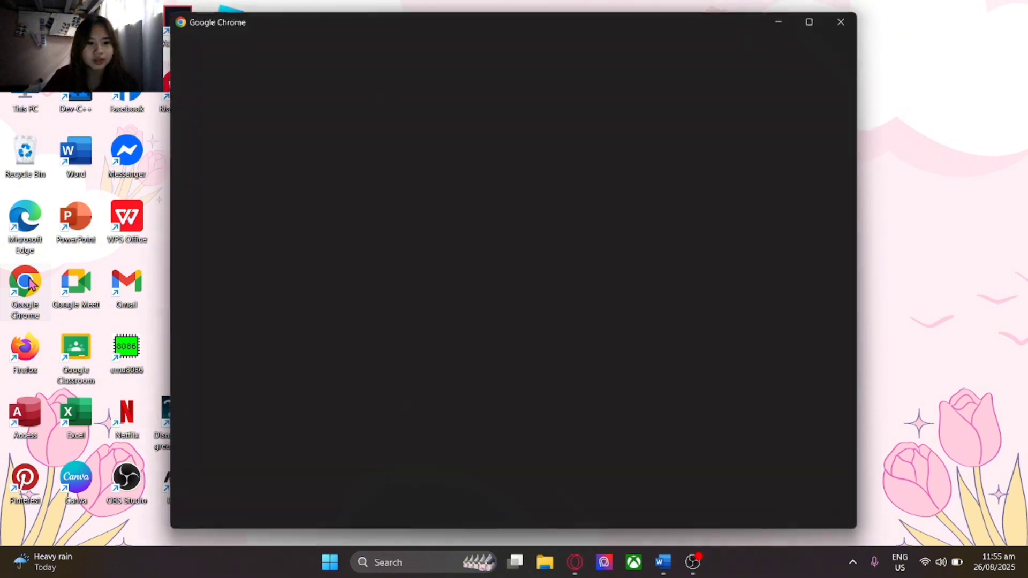
In a new Chrome window, search 'thonny' and go to the thonny.org home page
left_click(334, 273)
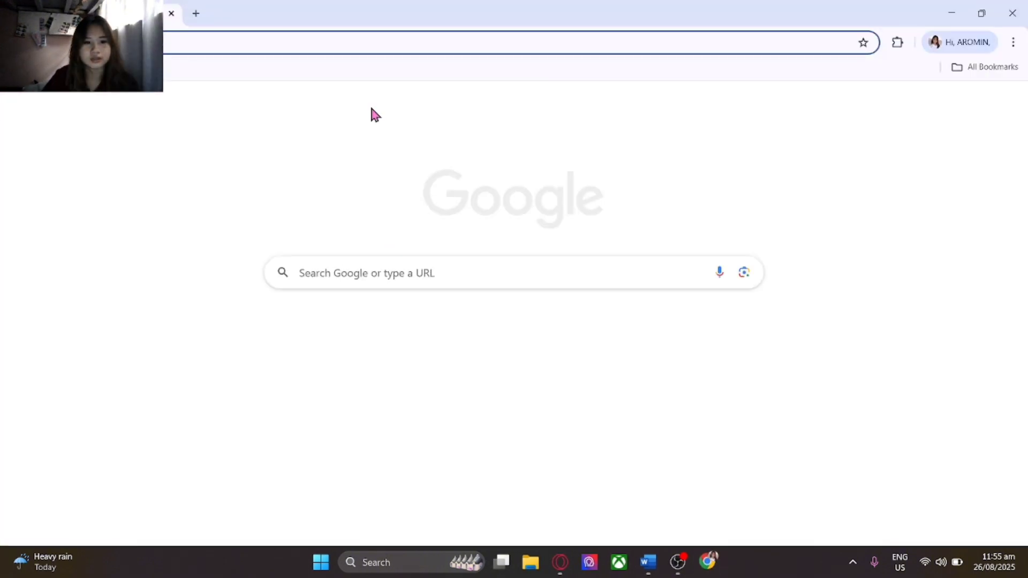
left_click(304, 35)
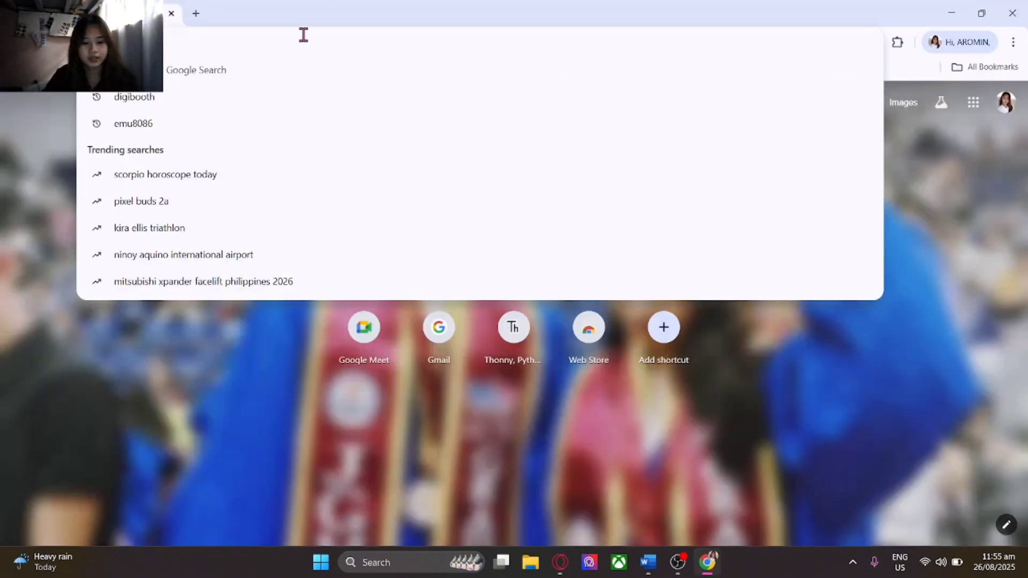
type("thon")
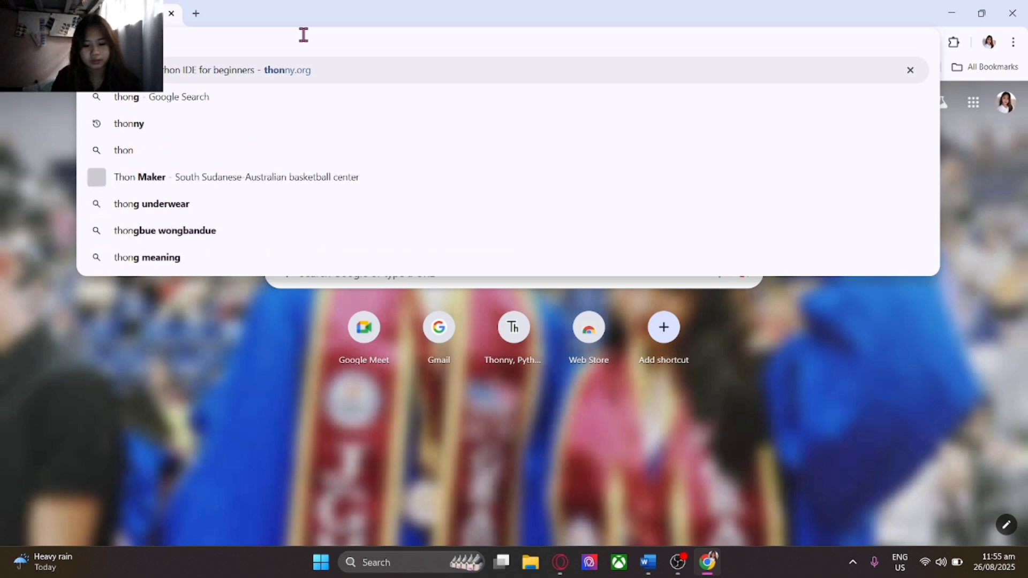
type("ny")
key("Return")
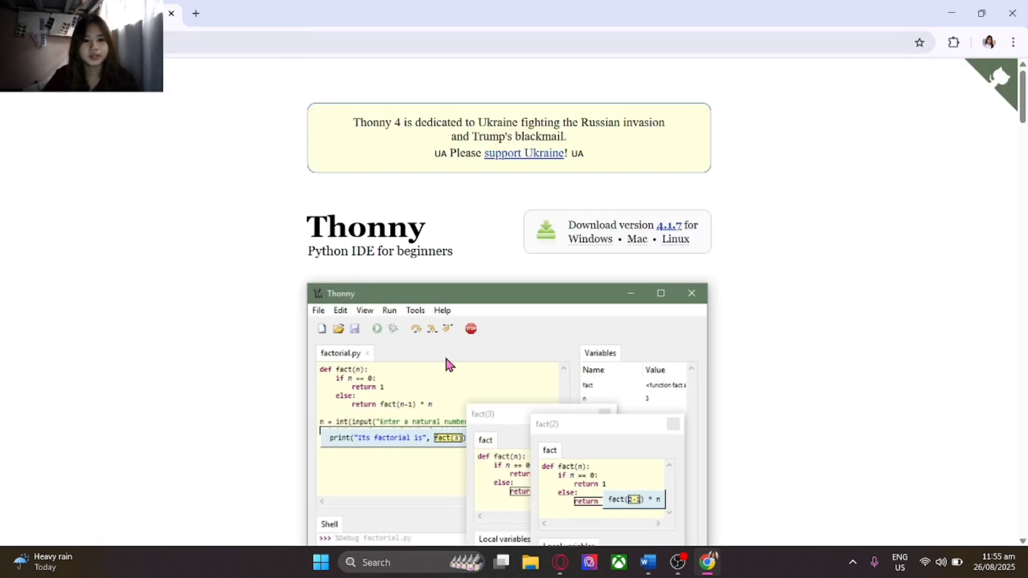
Download the 64-bit Windows installer thonny-4.1.7.exe and view it in Chrome's full download history
mouse_move(590, 239)
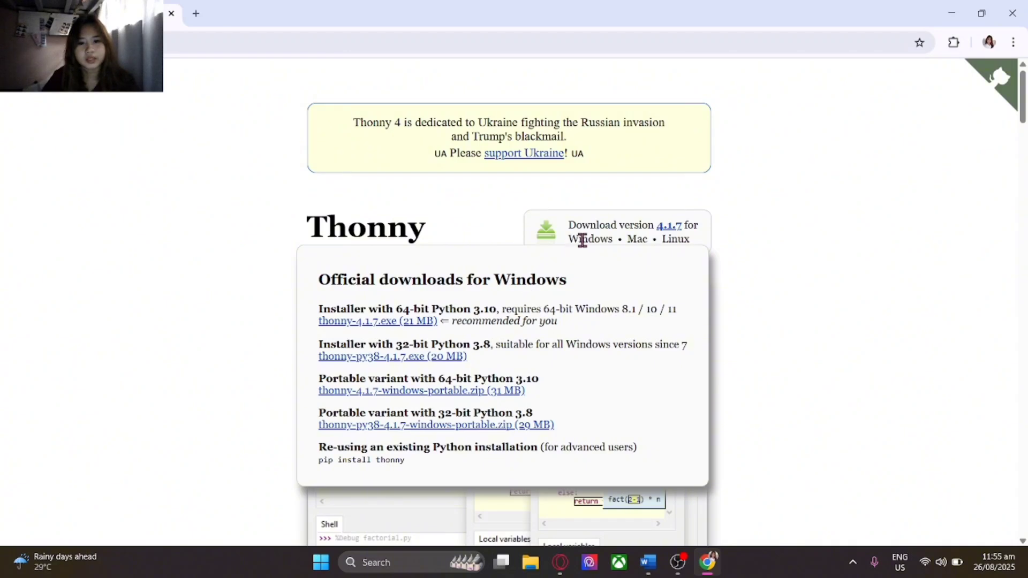
left_click(396, 327)
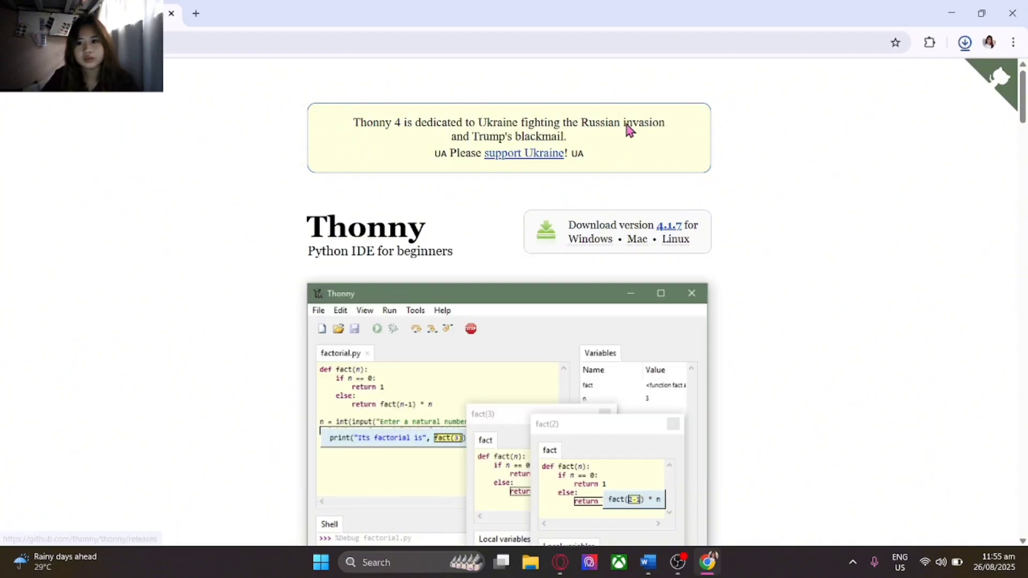
left_click(964, 42)
left_click(955, 141)
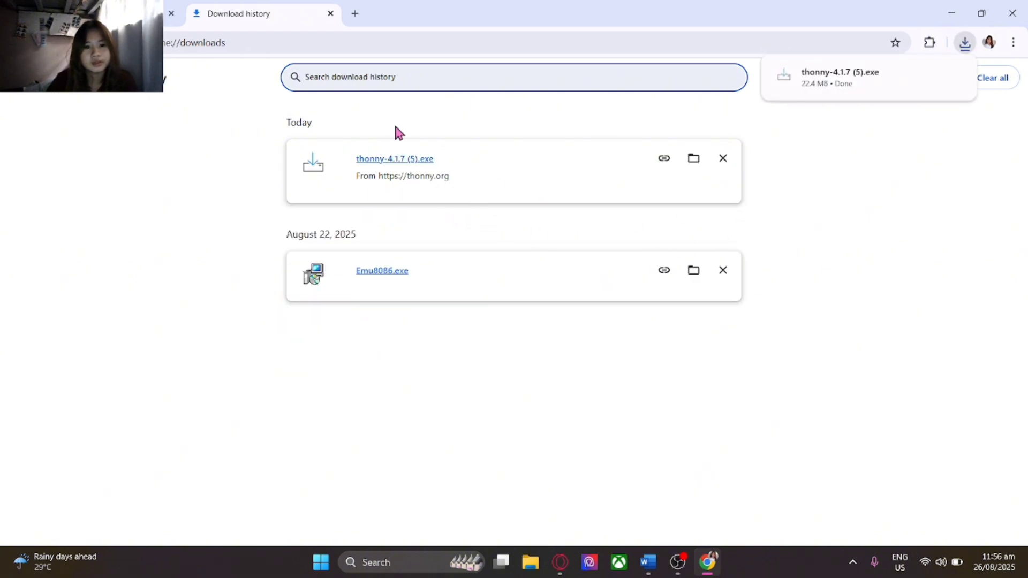
Run the Thonny installer for the current user only, accepting the licence and default folders
left_click(404, 167)
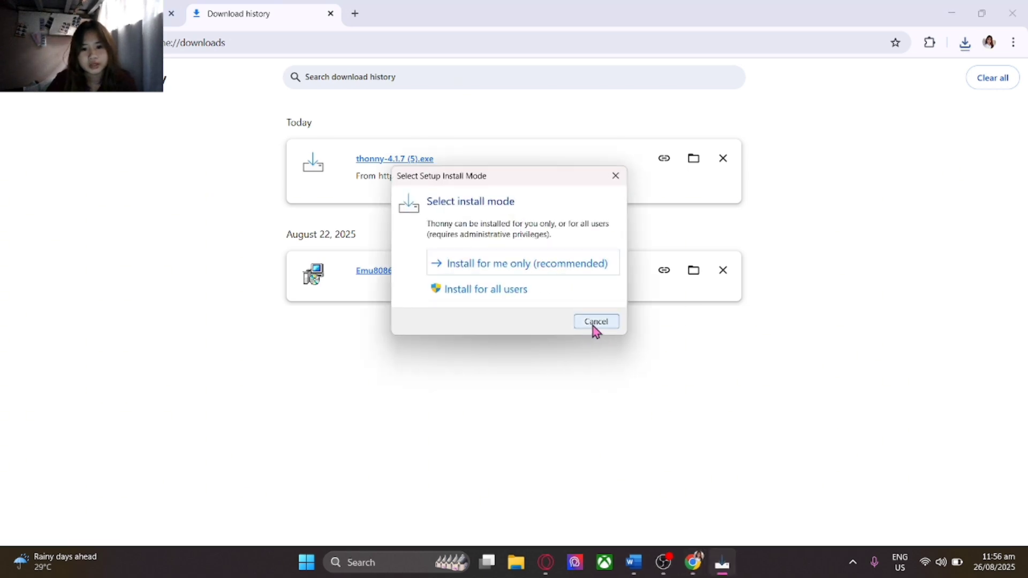
left_click(577, 264)
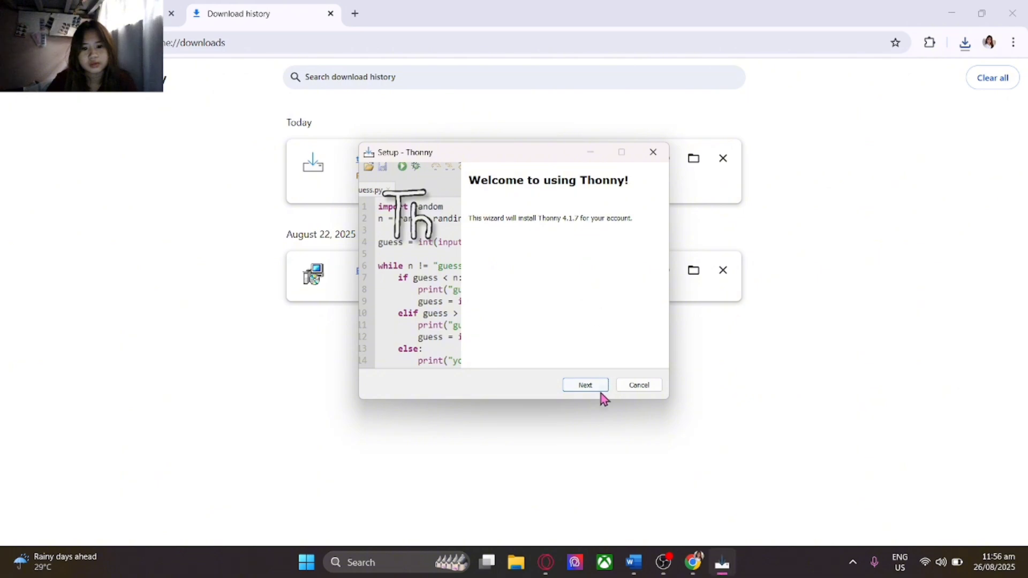
left_click(597, 389)
left_click(598, 389)
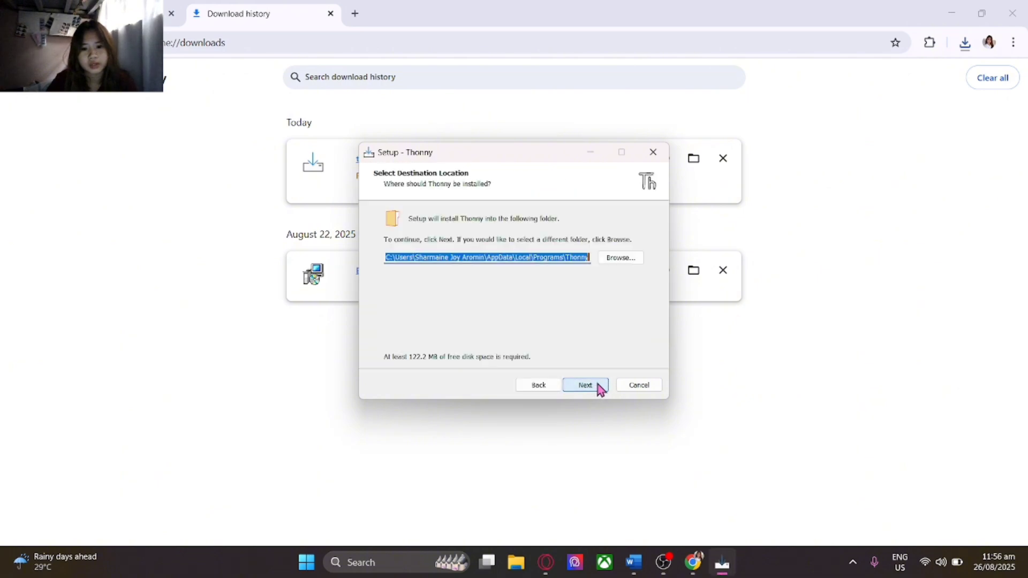
left_click(598, 389)
left_click(599, 389)
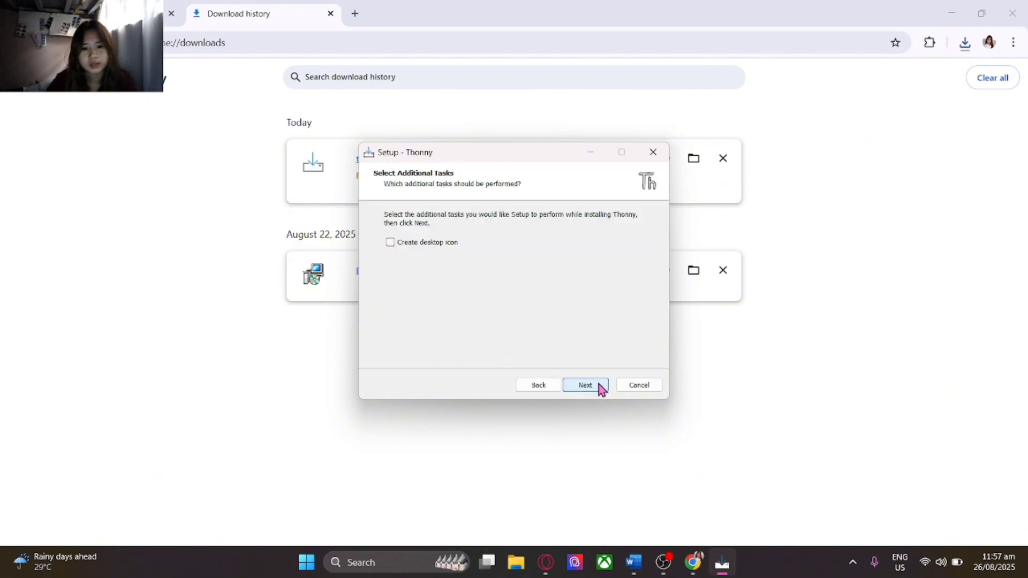
Enable the desktop icon, start the installation, and move the setup window aside on the desktop
left_click(432, 245)
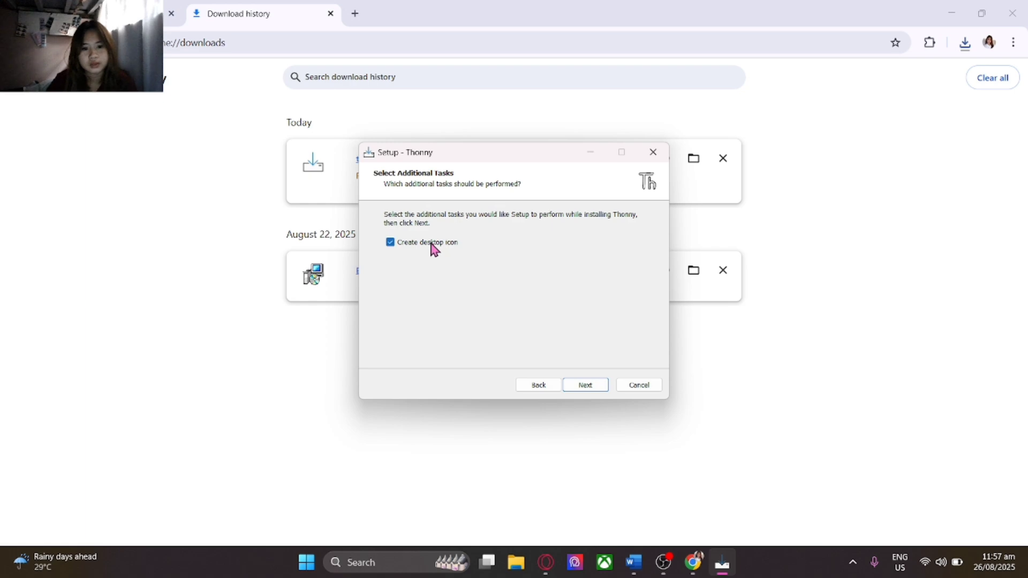
left_click(597, 386)
left_click(593, 387)
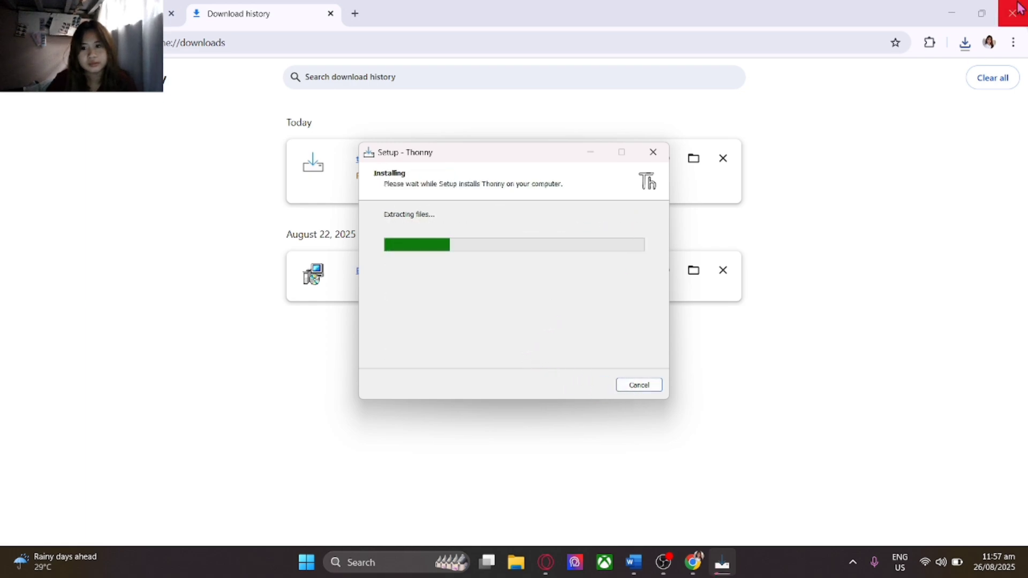
left_click(952, 17)
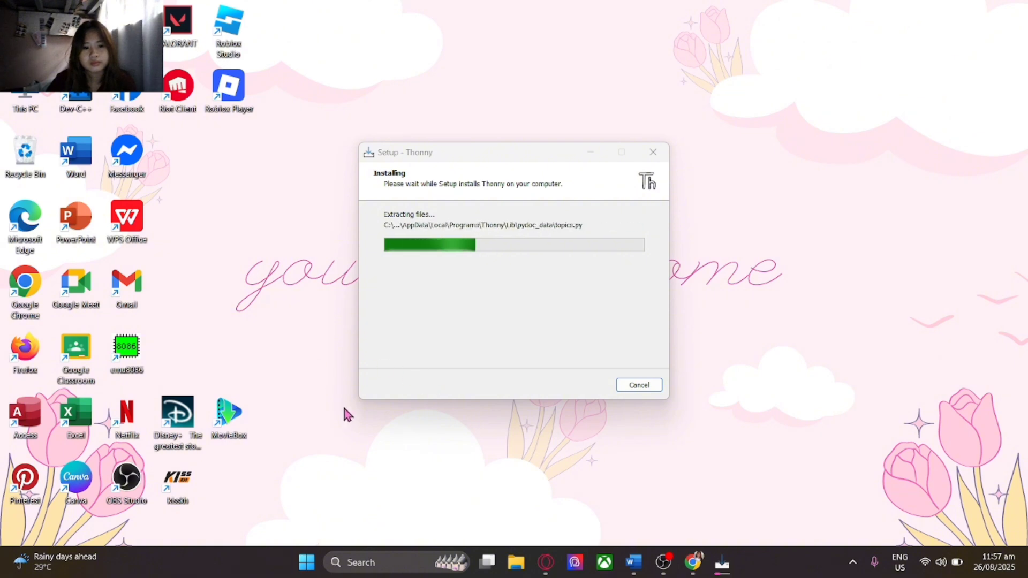
left_click_drag(518, 156, 670, 119)
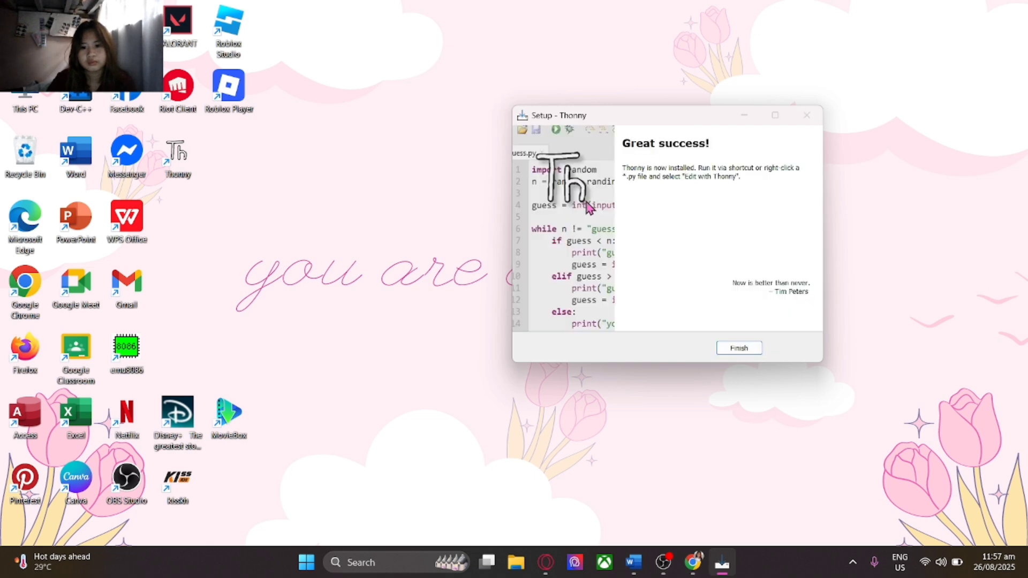
Finish Thonny Setup and launch Thonny from its new desktop icon
left_click(750, 349)
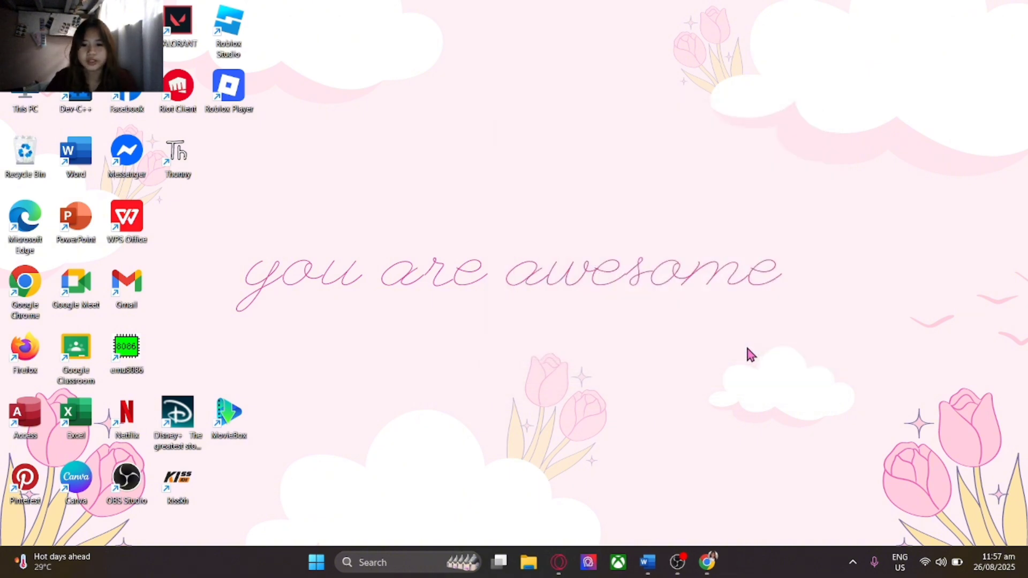
double_click(192, 165)
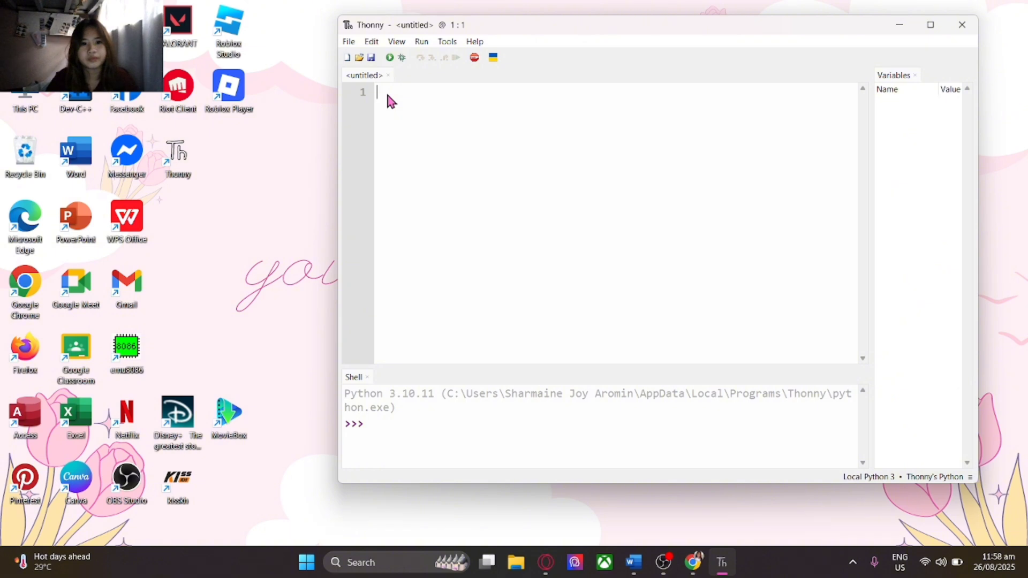
left_click(398, 43)
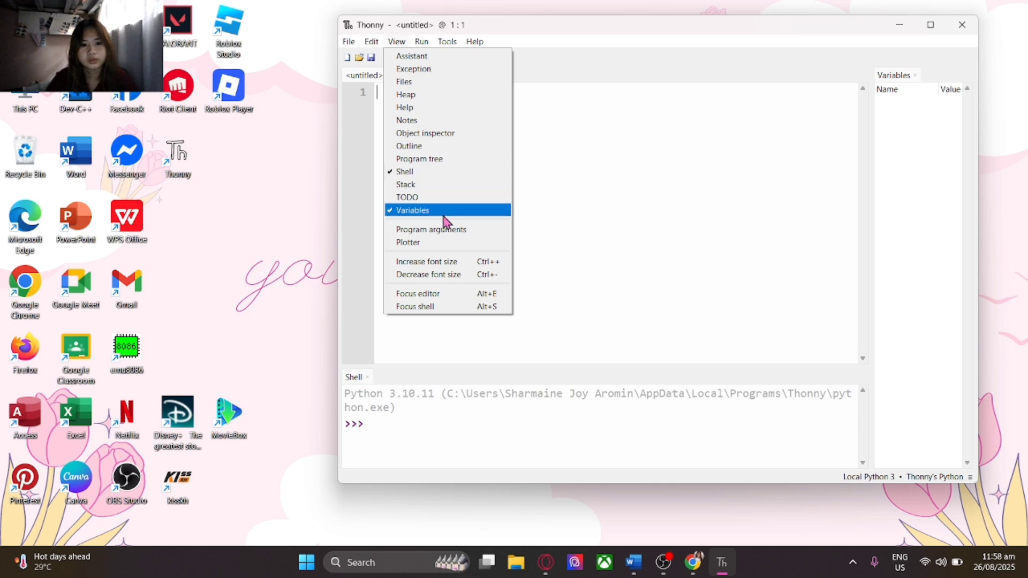
Write print("Hello World") on line 1 and run it so the shell shows Hello World
mouse_move(447, 41)
left_click(399, 101)
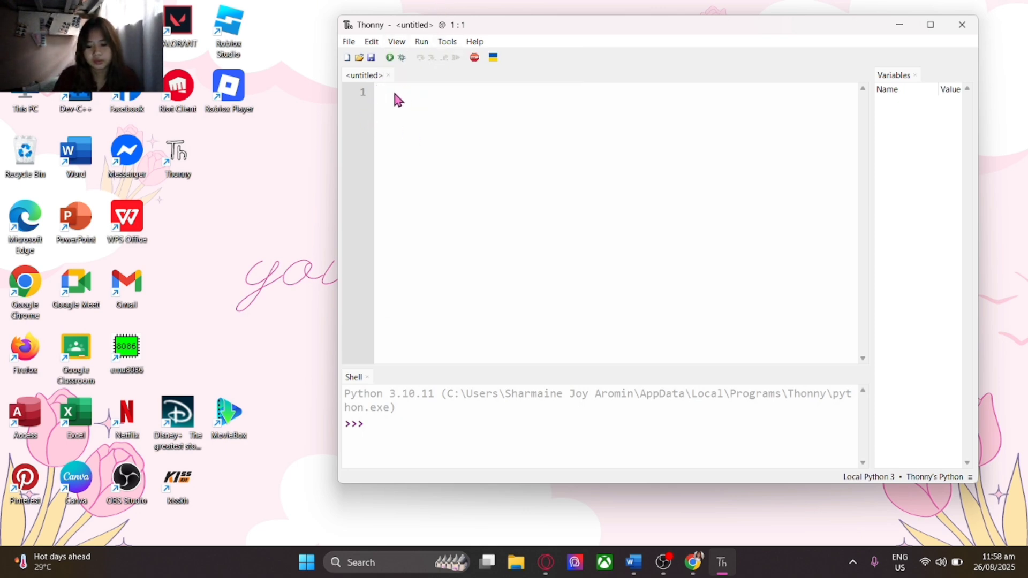
type("print")
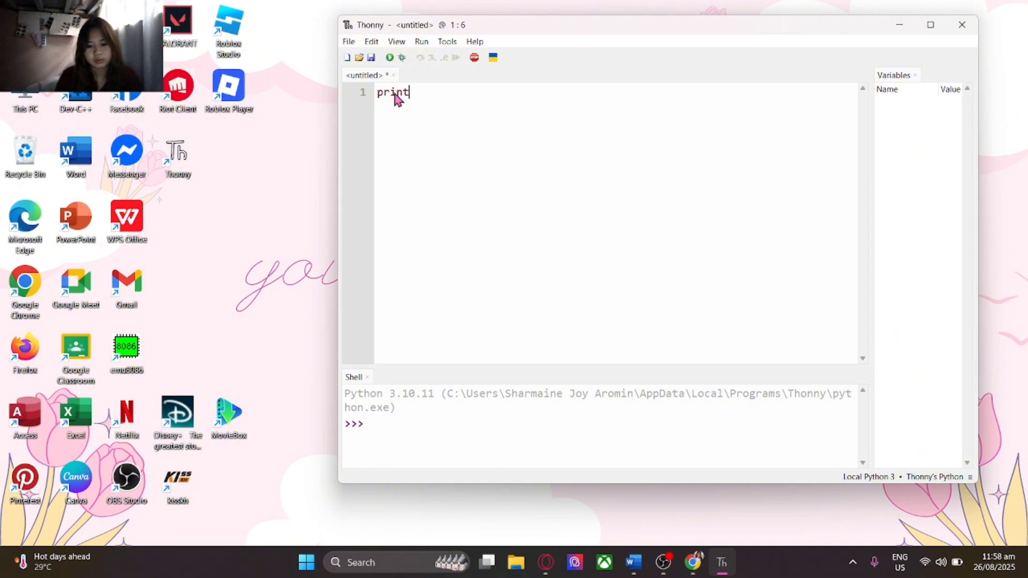
type("(\"H")
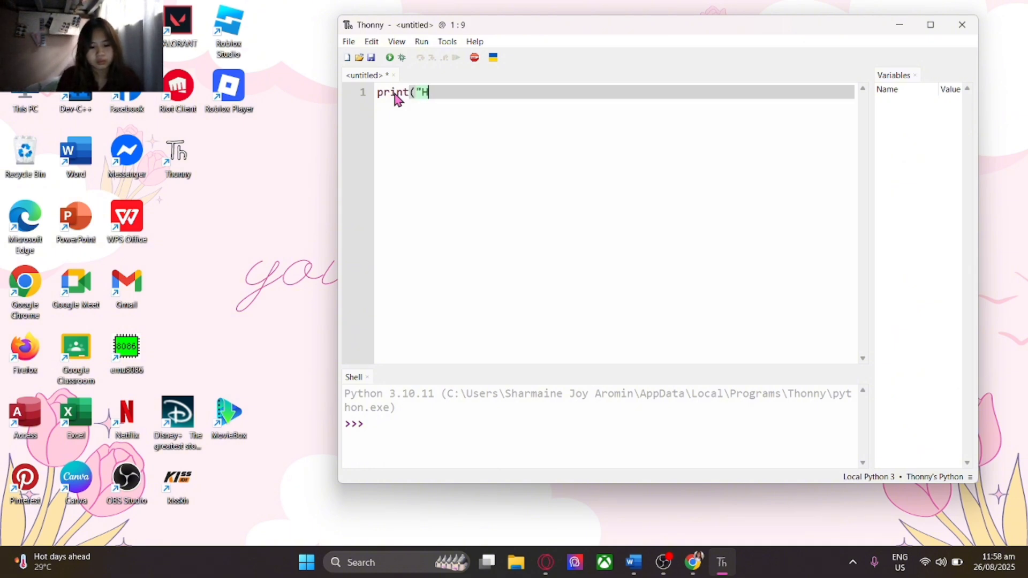
type("ello")
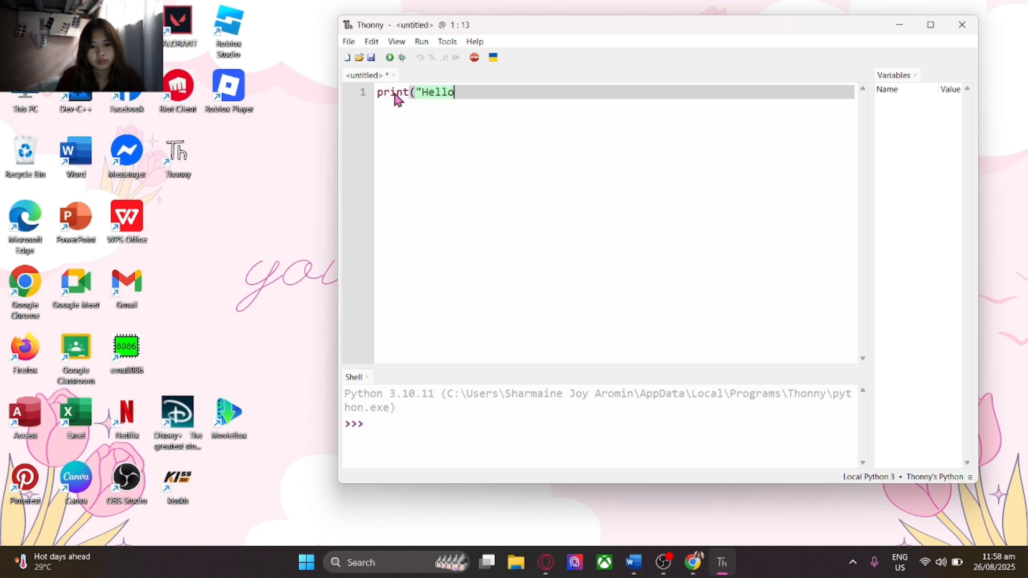
type(" World")
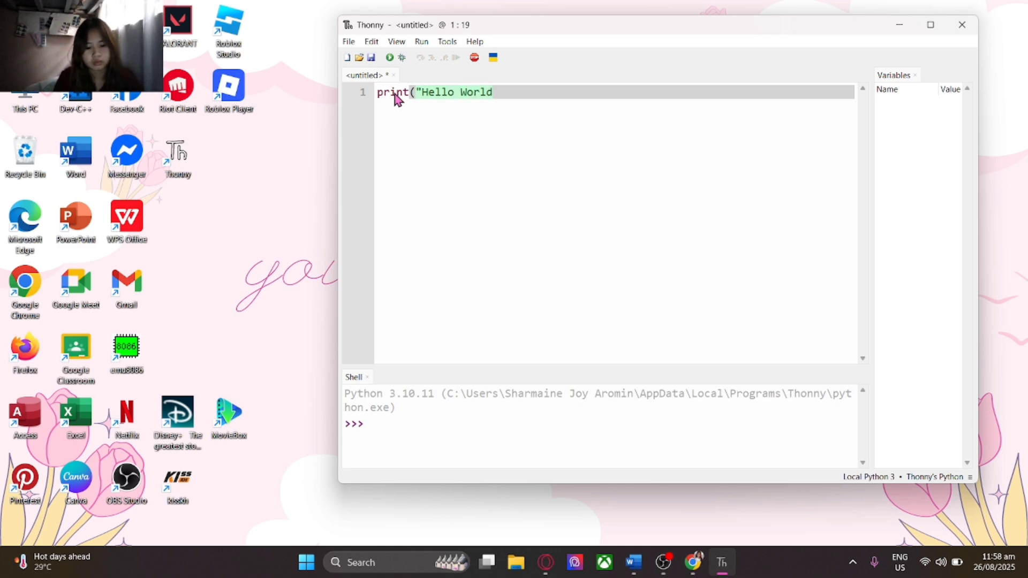
type("\"")
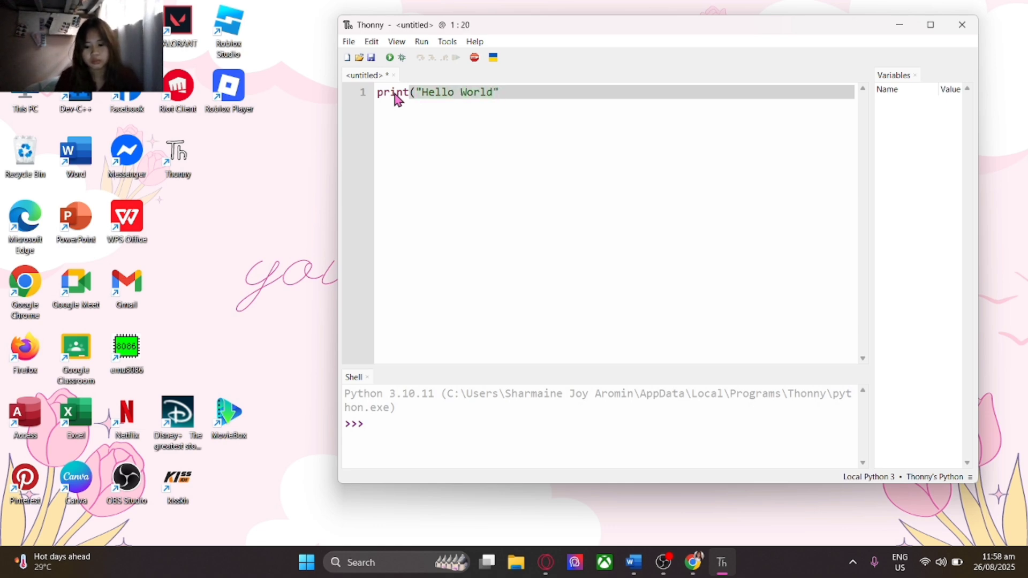
type(")")
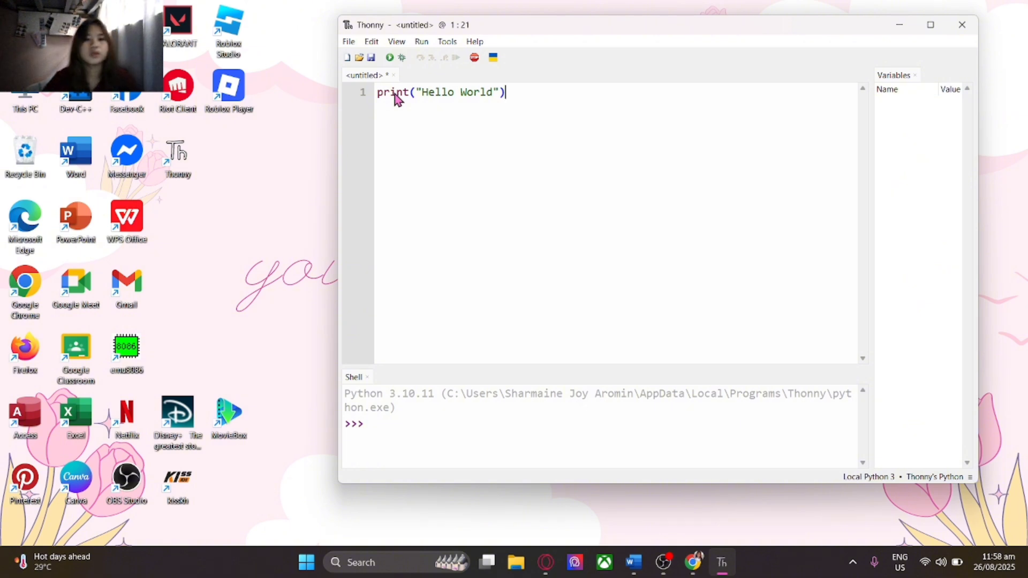
left_click(389, 58)
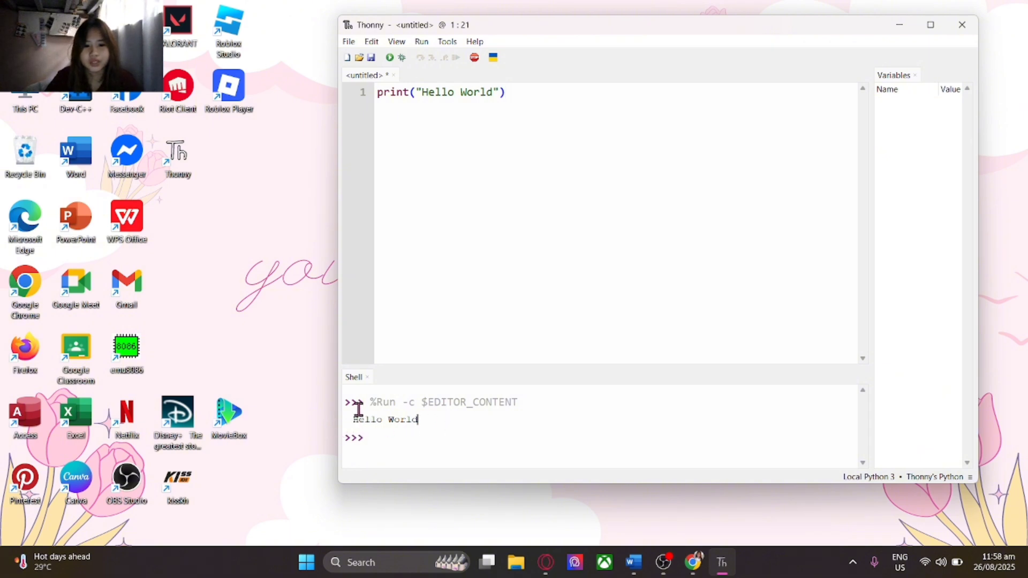
left_click(493, 418)
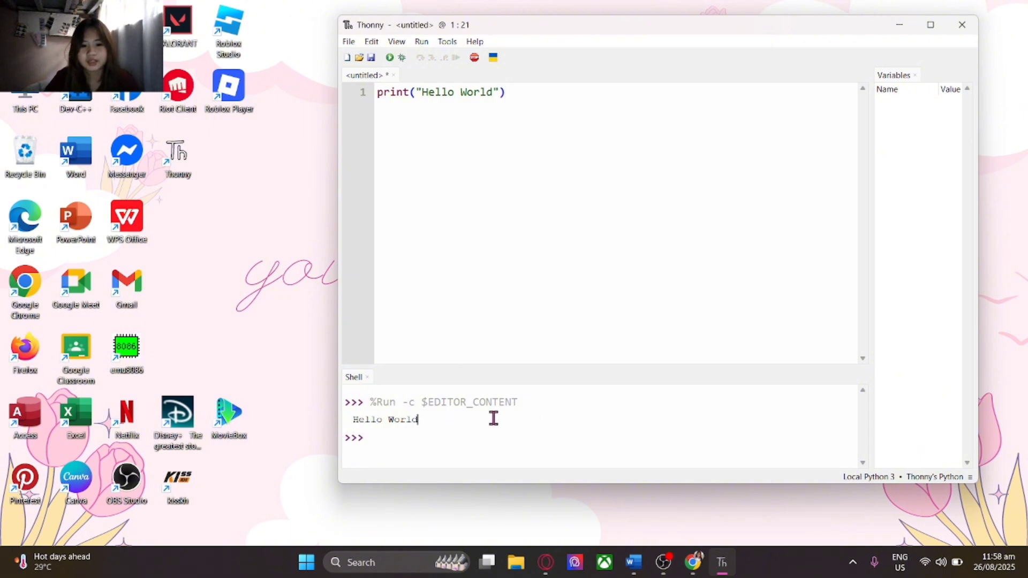
Add a second print line with the user's full name and rerun to show both lines
left_click(513, 94)
key("Return")
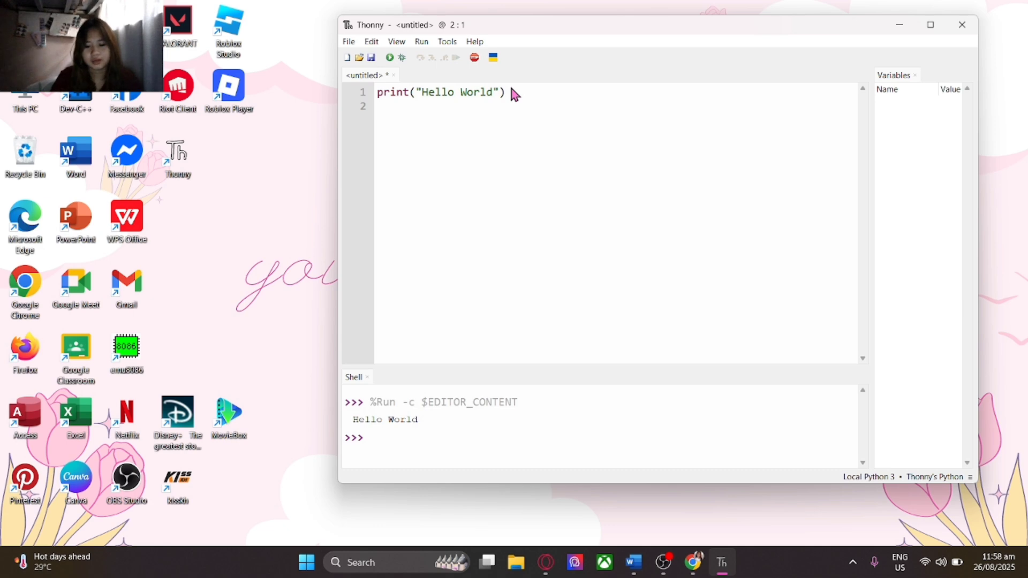
type("pri")
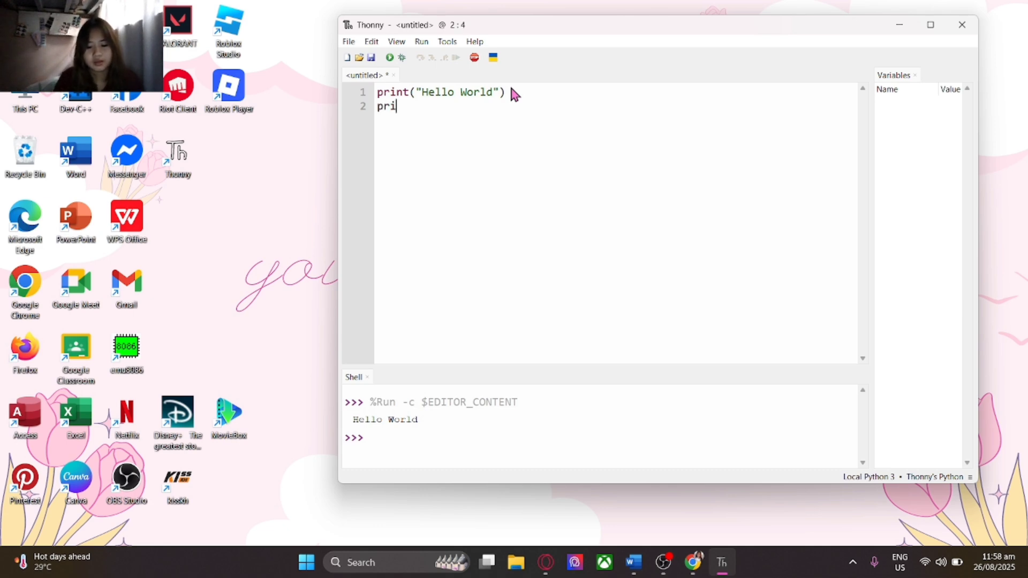
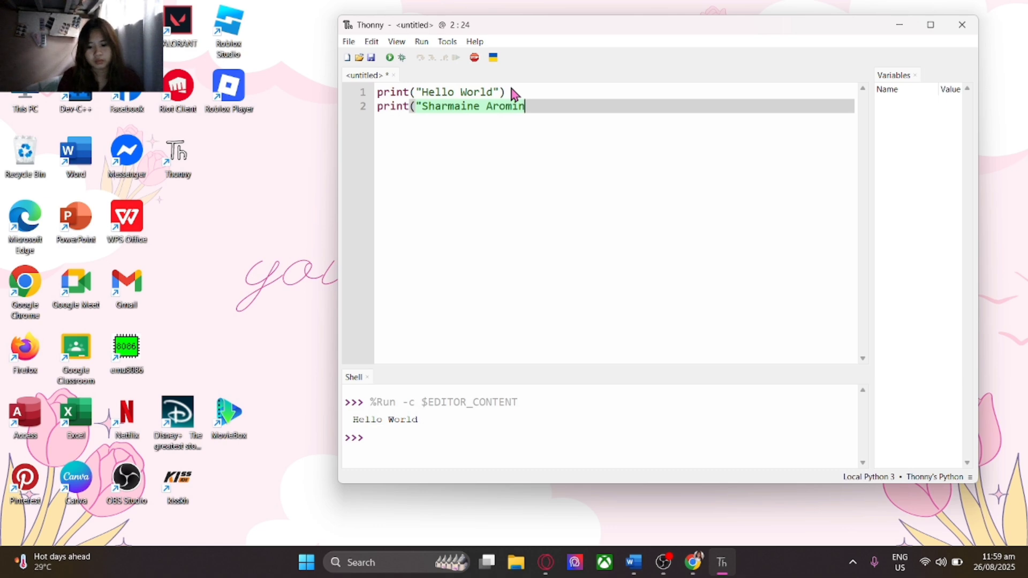
type("\")")
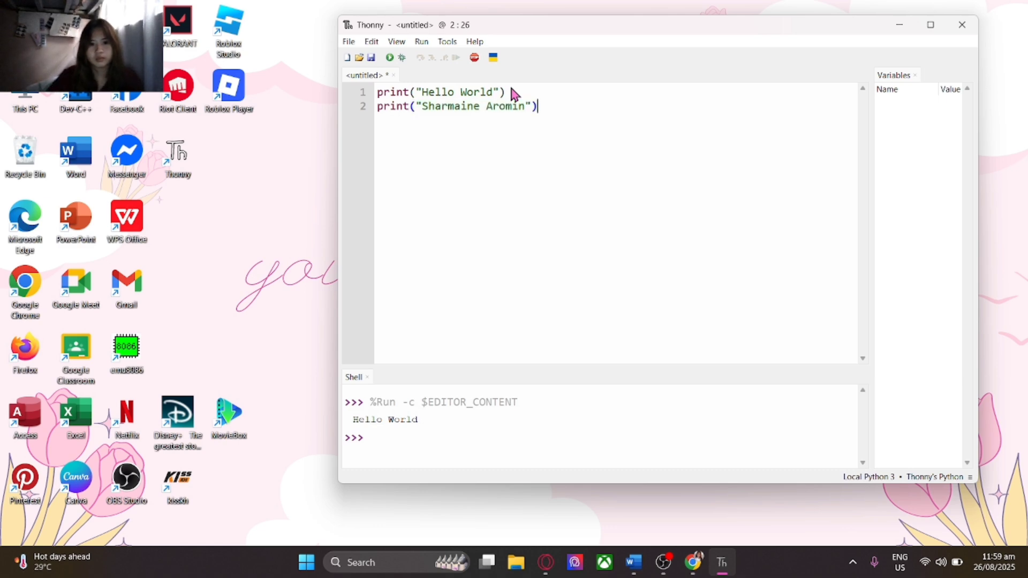
left_click(389, 59)
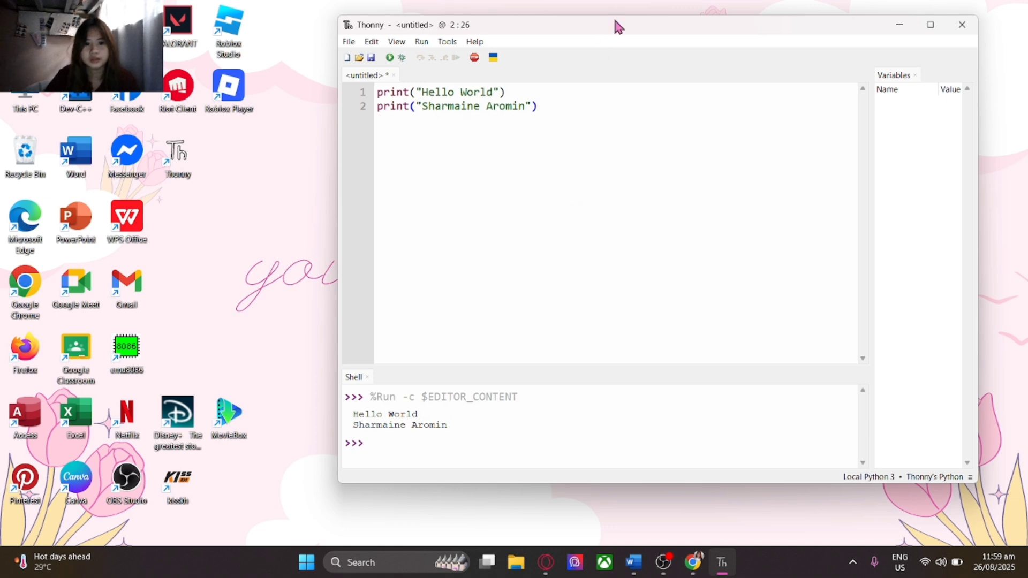
Save the two-line script through File > Save as hello.py in the home folder
left_click(349, 43)
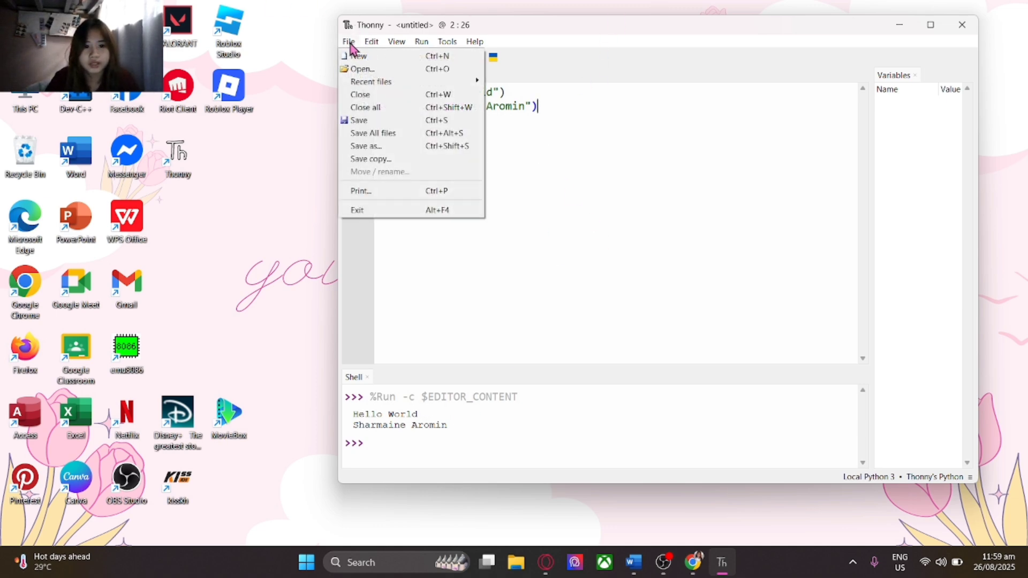
left_click(373, 121)
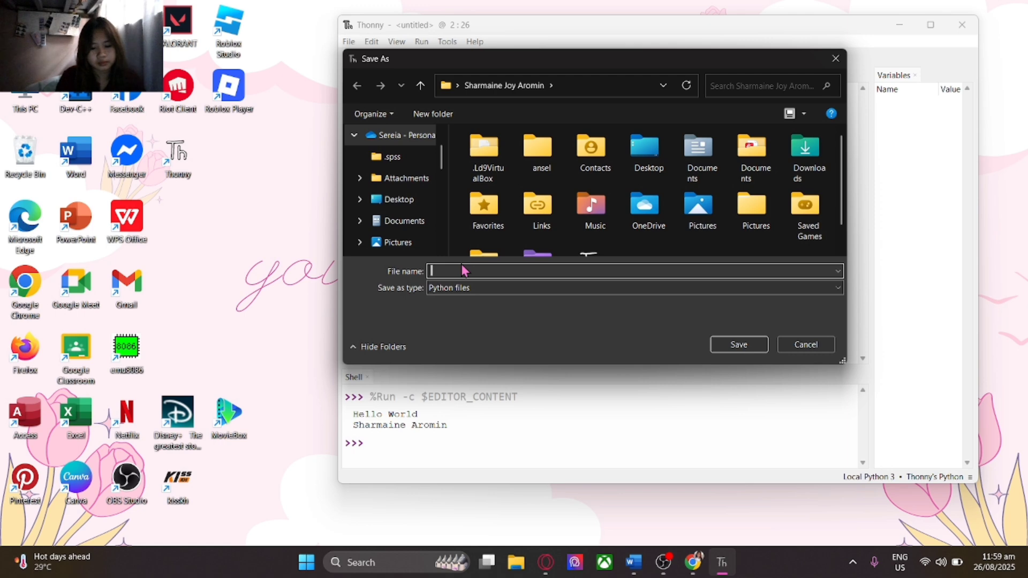
type("hello")
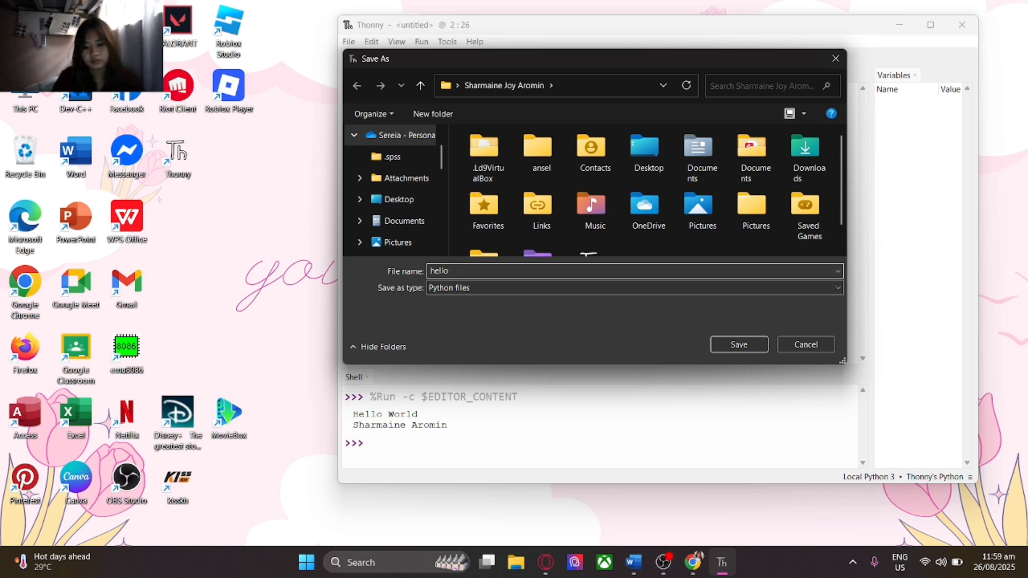
key("Return")
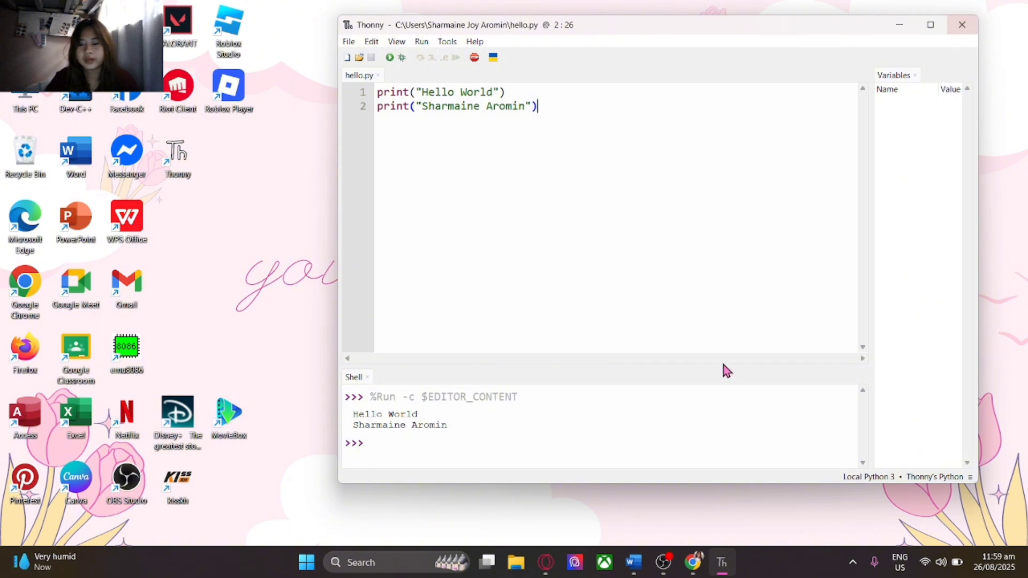
left_click(665, 564)
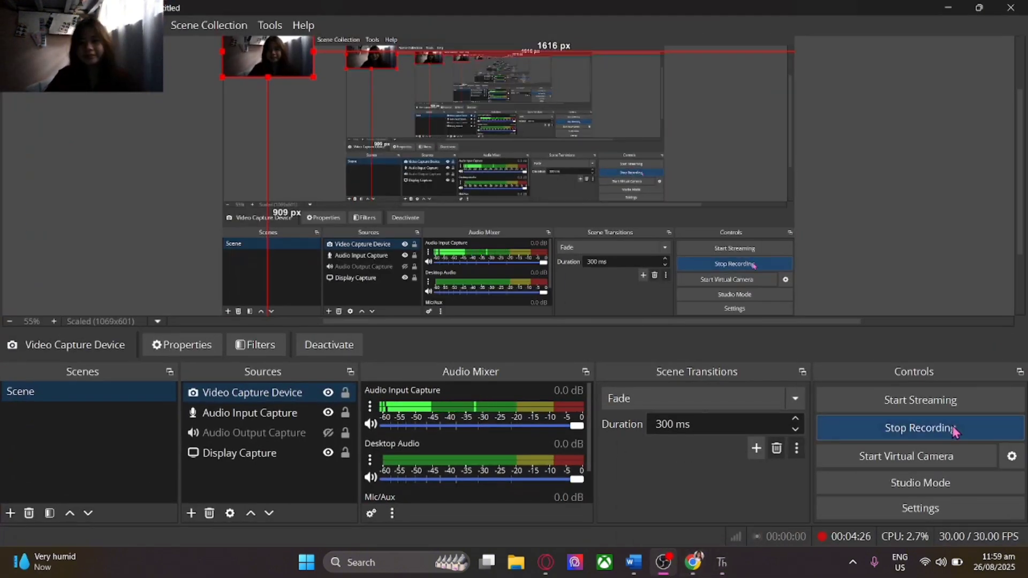